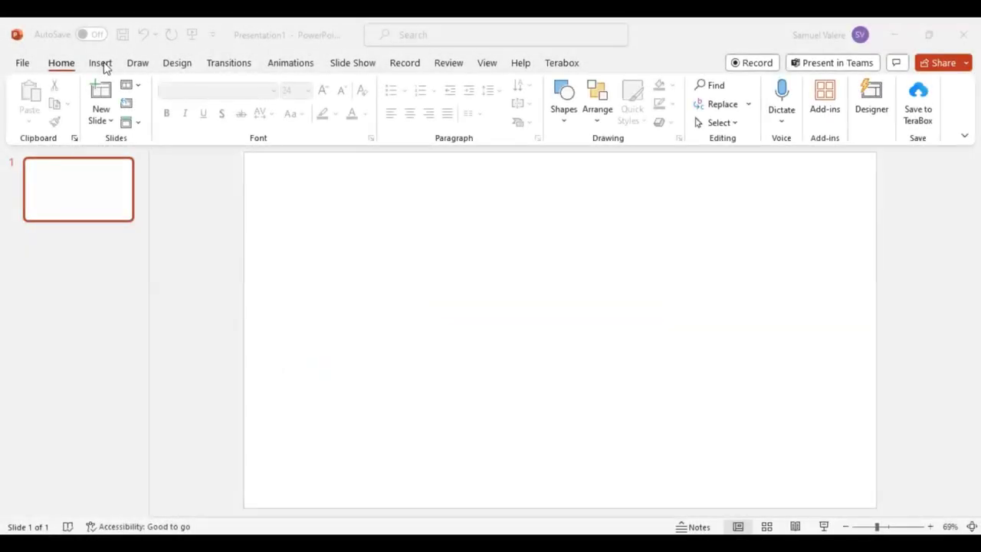
Insert the black-and-white Beauty and the Beast silhouette picture from the D folder onto the slide
left_click(103, 64)
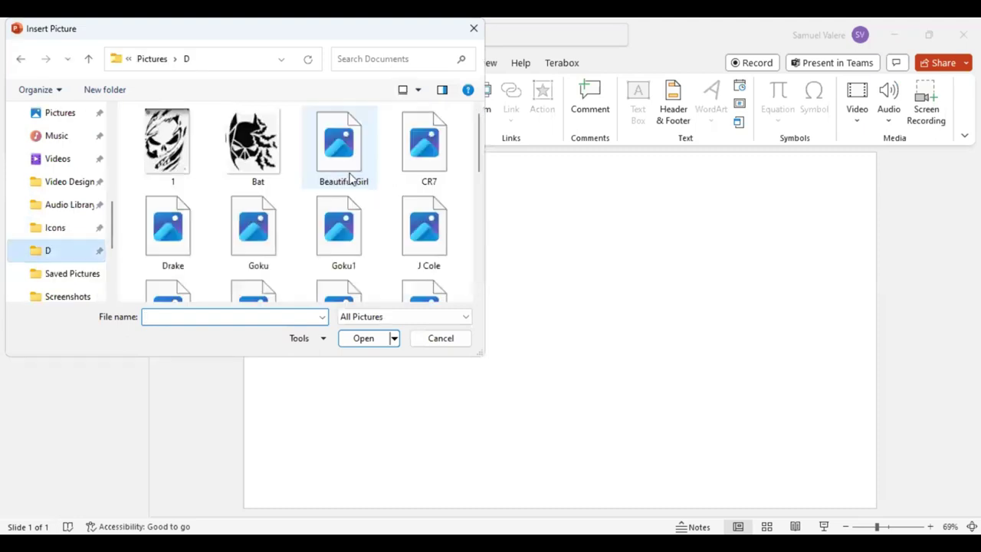
scroll(351, 172, "down", 5)
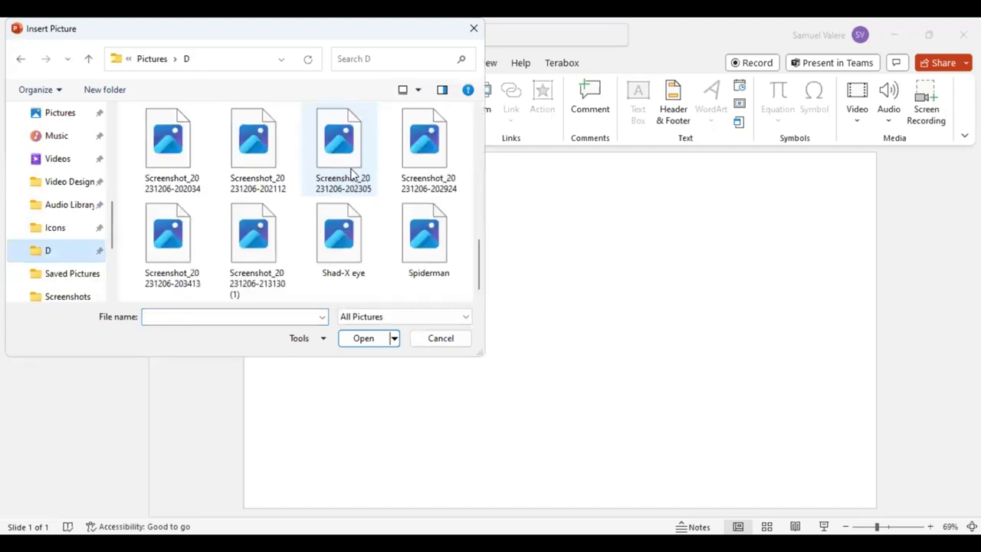
double_click(171, 230)
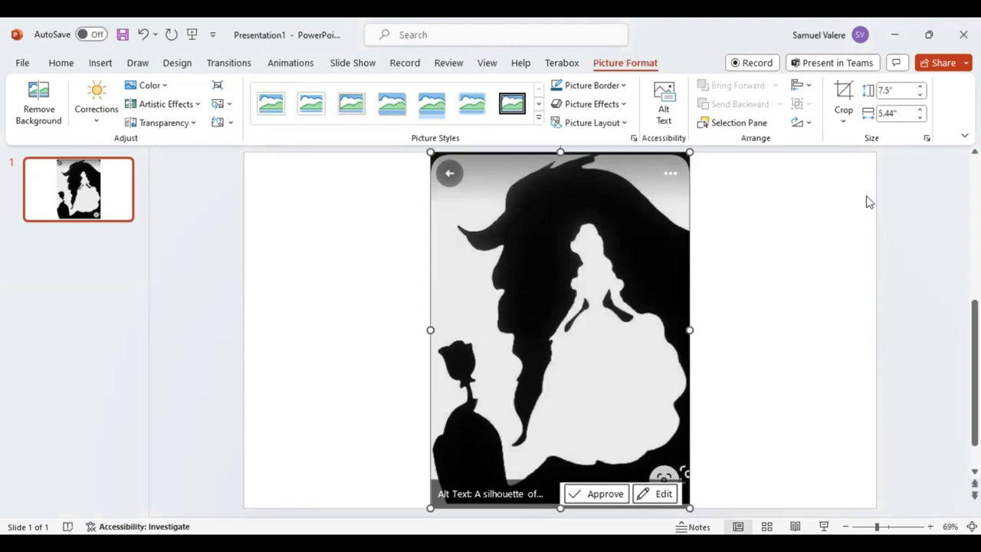
Set the silhouette picture's transparency to about 73% in Format Picture
key("ctrl+1")
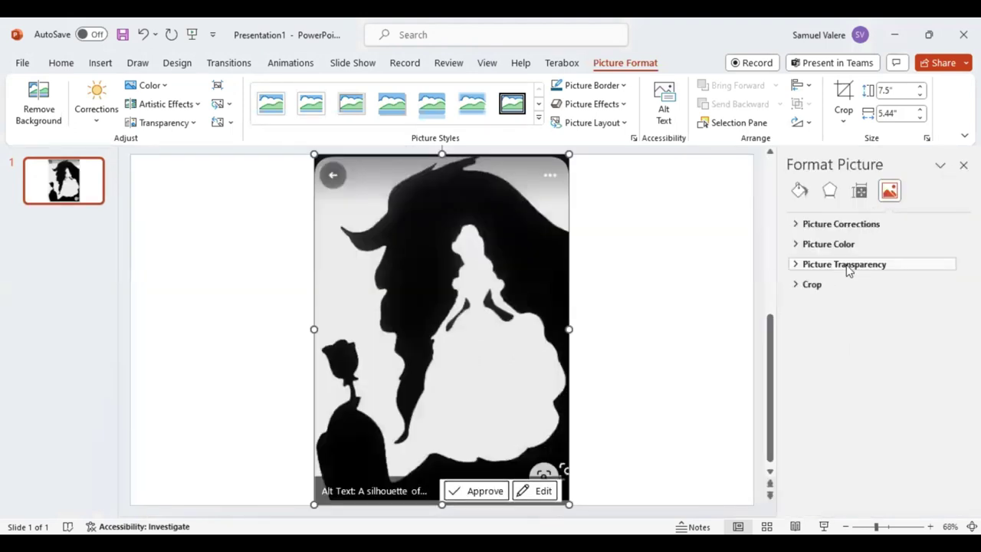
left_click(846, 264)
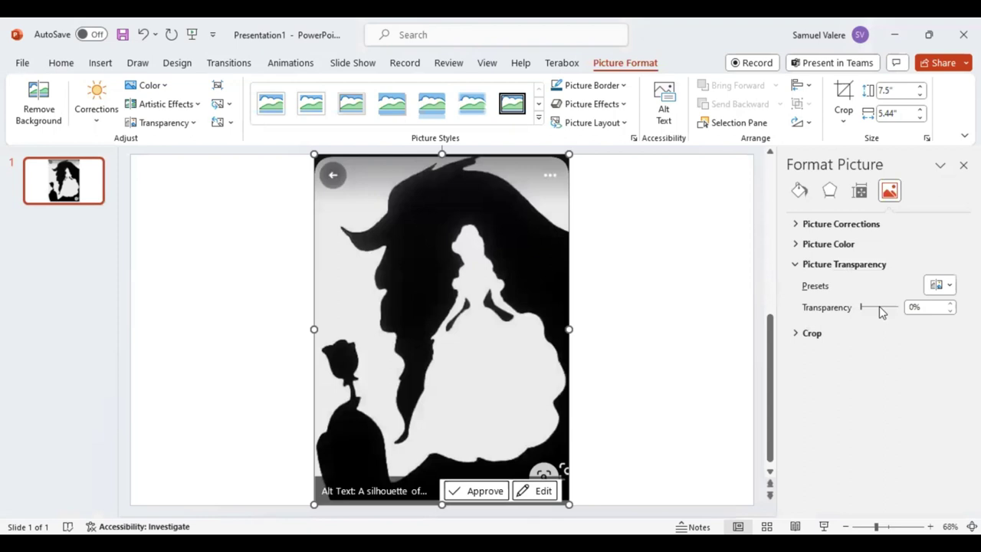
left_click_drag(880, 307, 888, 312)
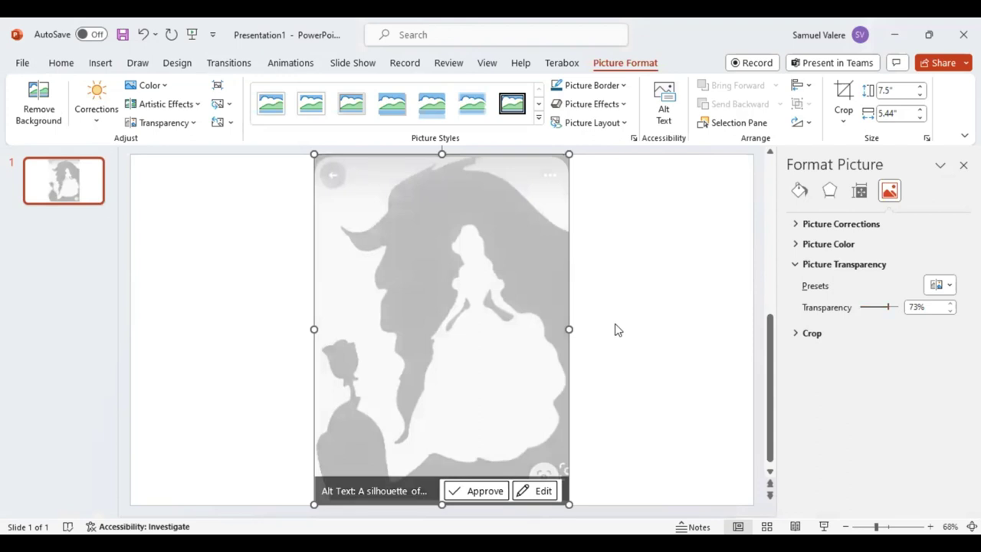
Deselect the faded picture and pick the Freeform: Scribble shape from Insert > Shapes
key("Escape")
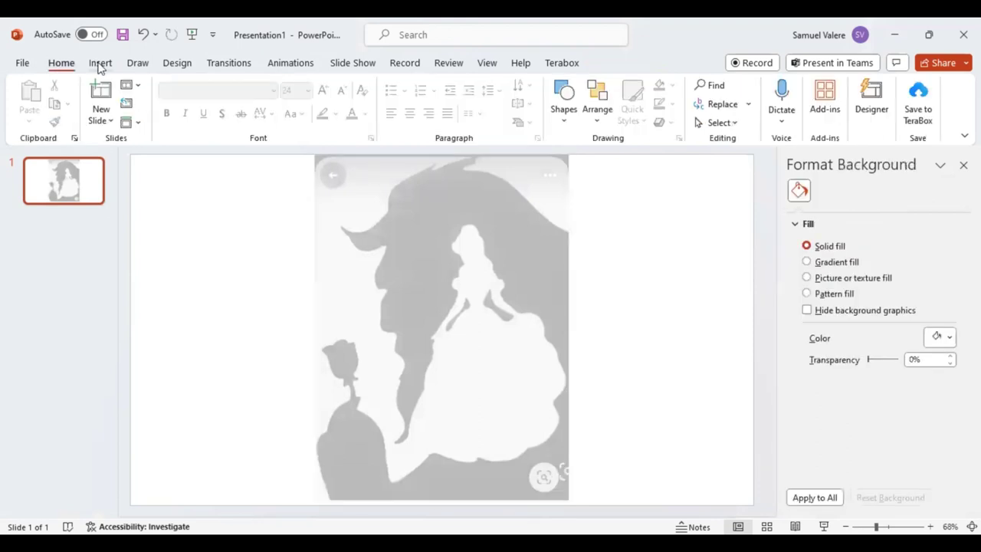
left_click(99, 66)
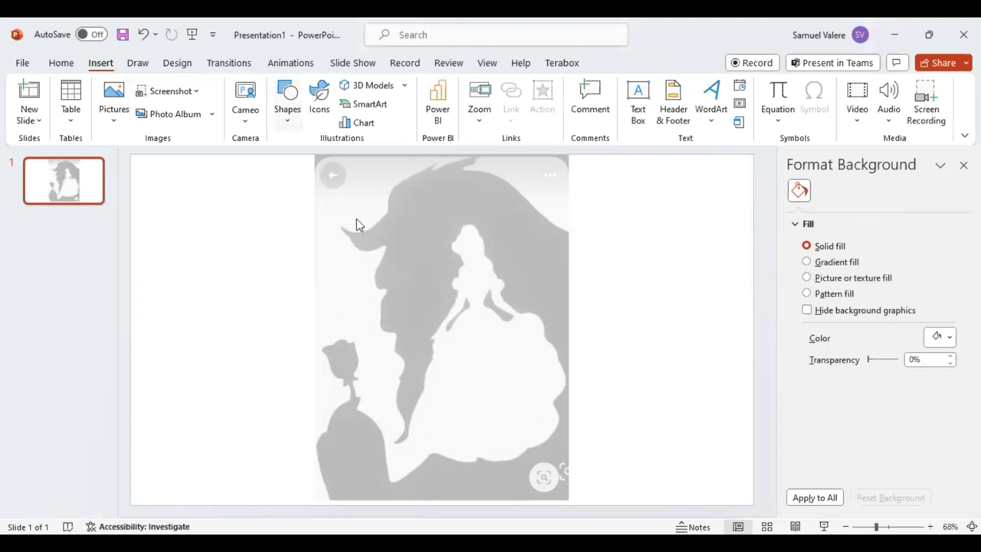
left_click(287, 115)
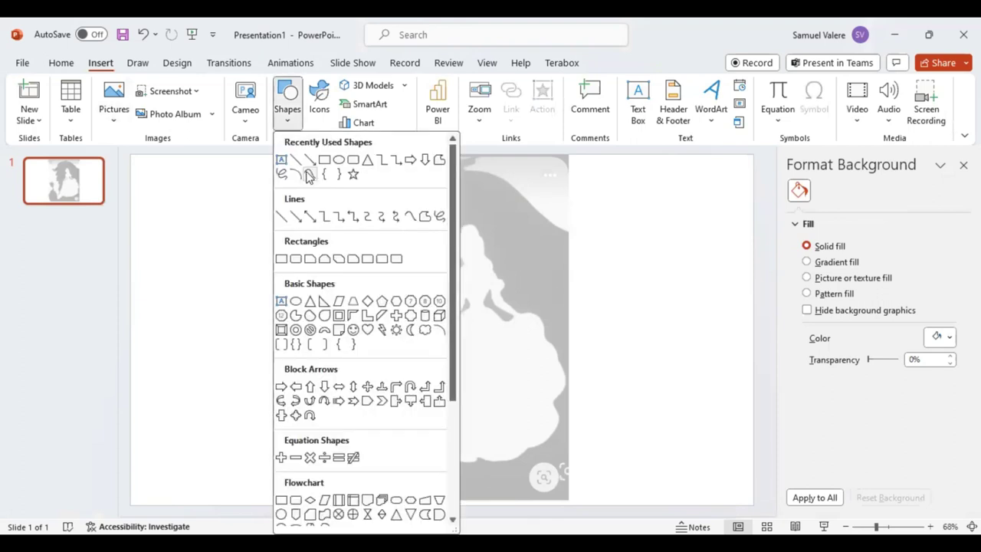
left_click(308, 176)
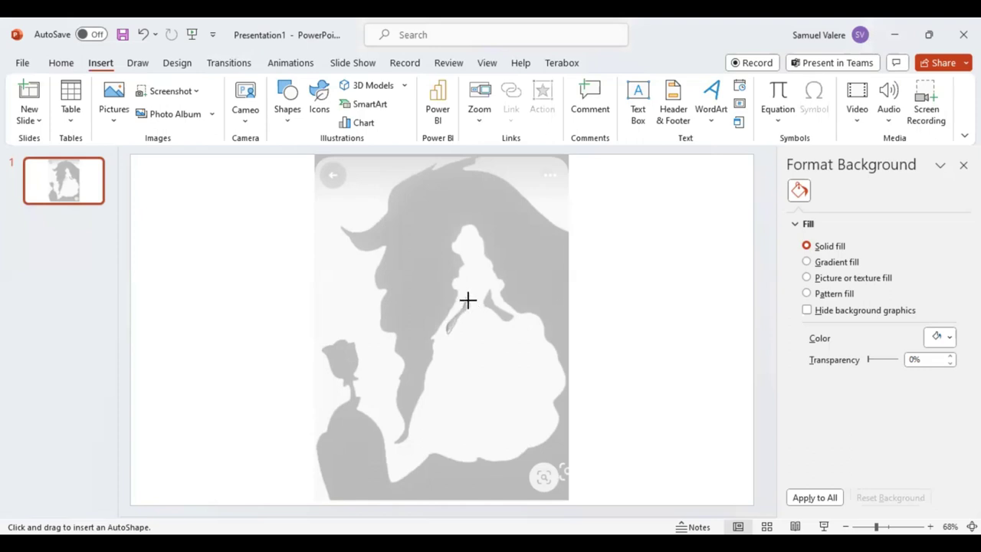
Trace two small dark-blue freeform pieces beside the woman's waist, the second right of the first
left_click_drag(466, 301, 465, 299)
key("Escape")
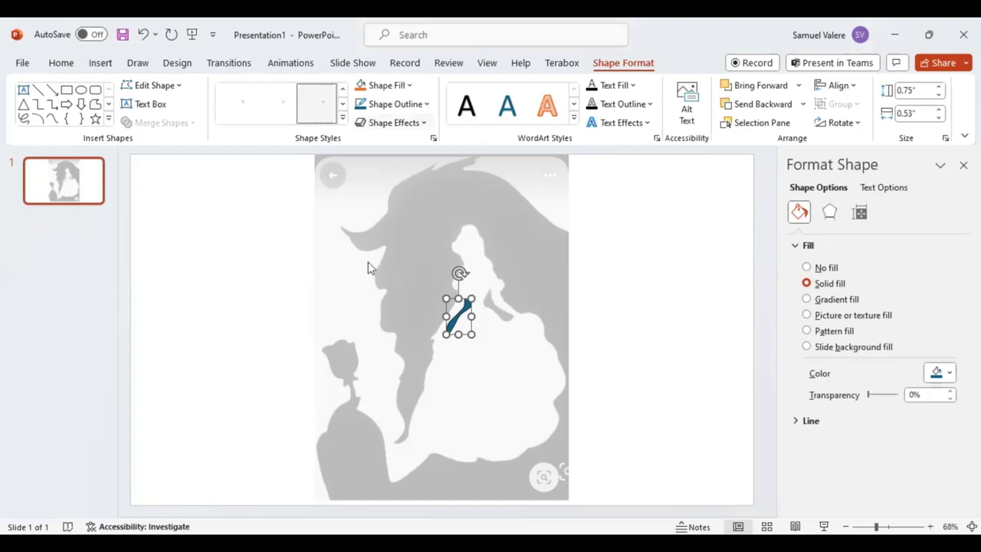
left_click(52, 120)
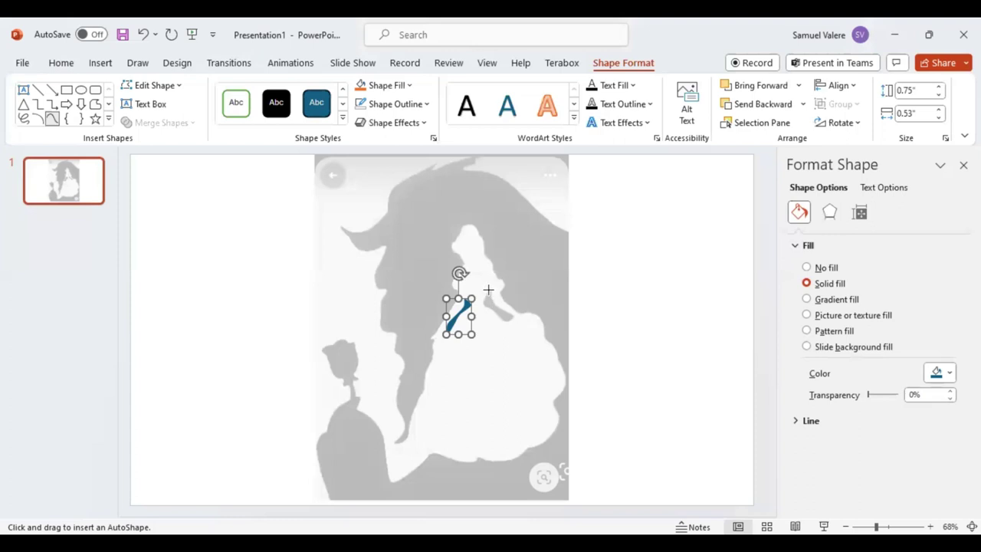
left_click(483, 298)
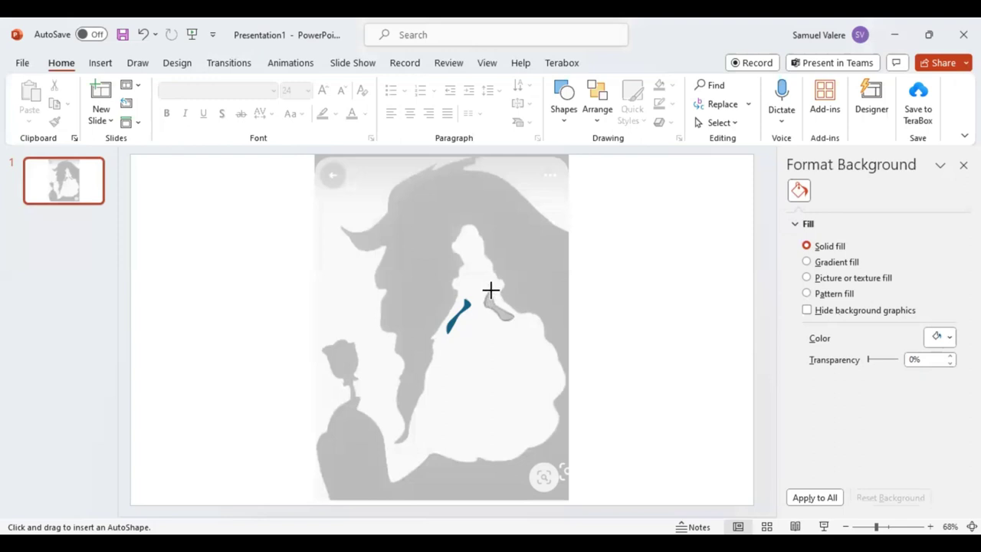
left_click(489, 289)
key("Escape")
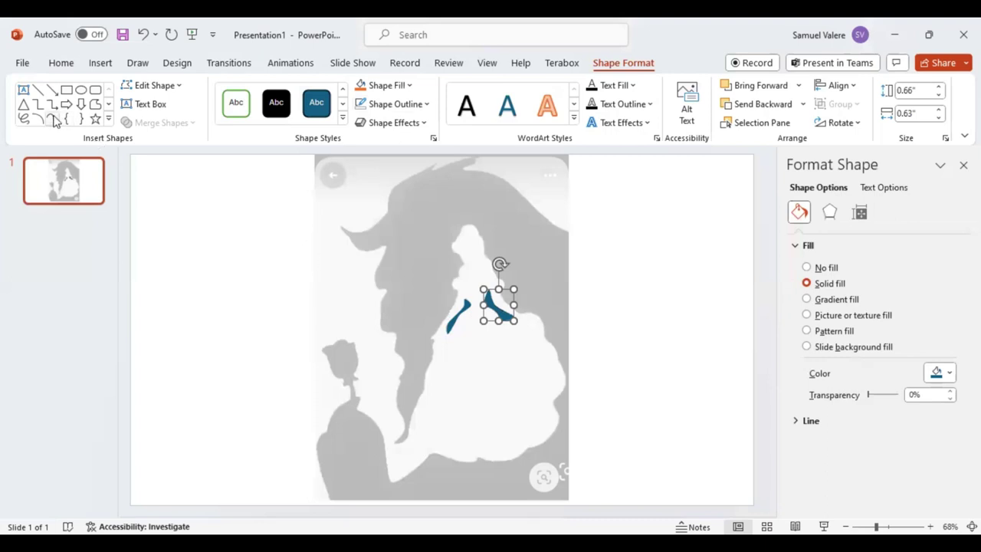
Choose the Curve tool from Insert Shapes and deselect the second blue piece
left_click(53, 119)
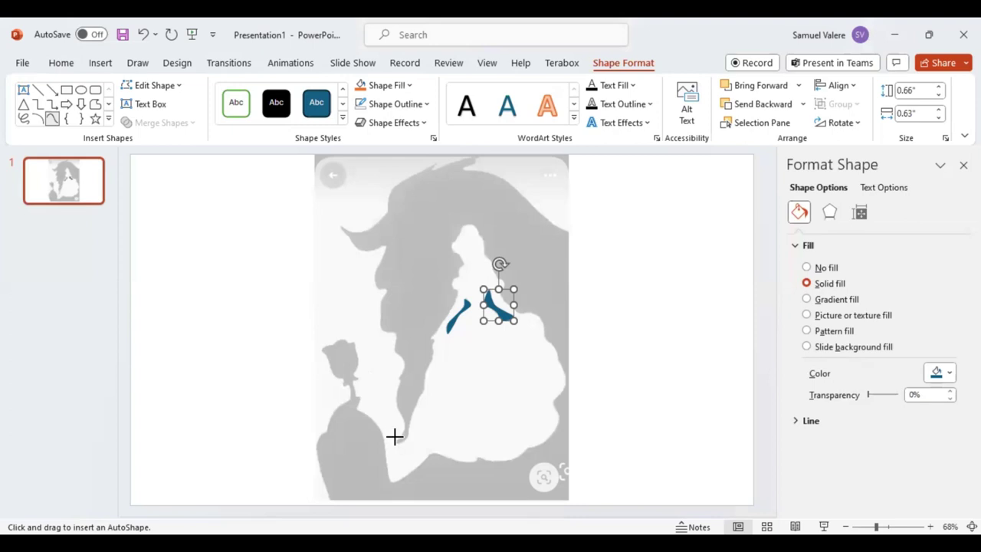
key("Escape")
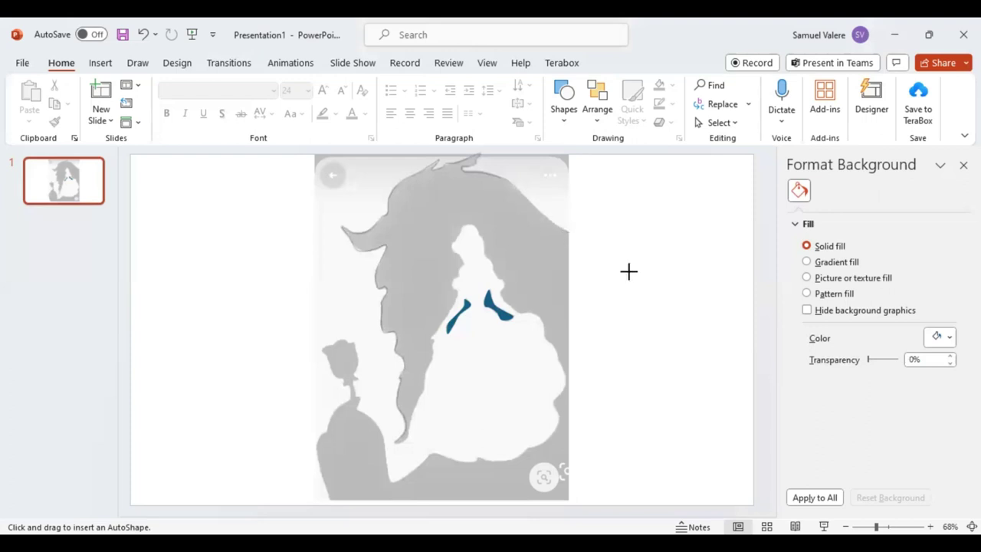
Place outline points around the beast's back, down the right side and along the image bottom
left_click(666, 293)
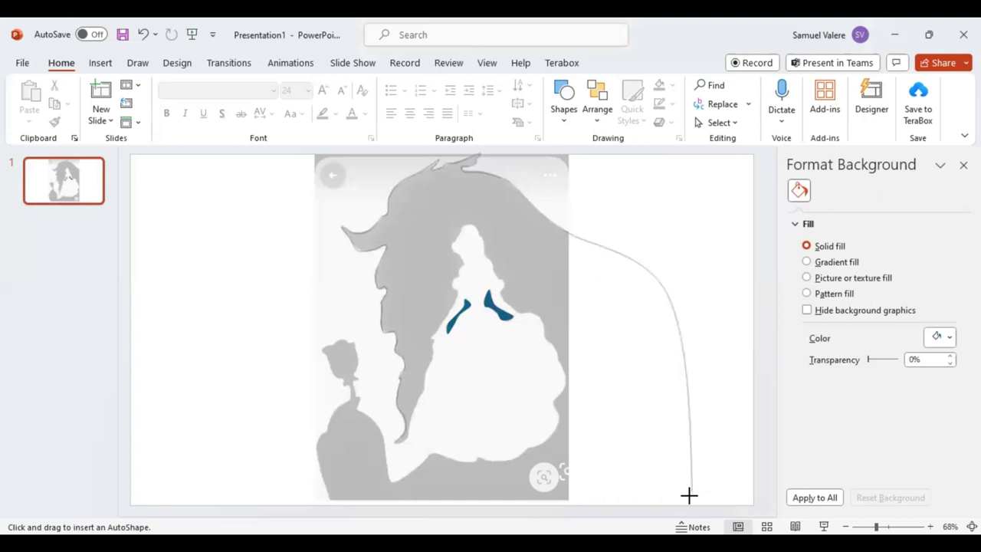
left_click(689, 498)
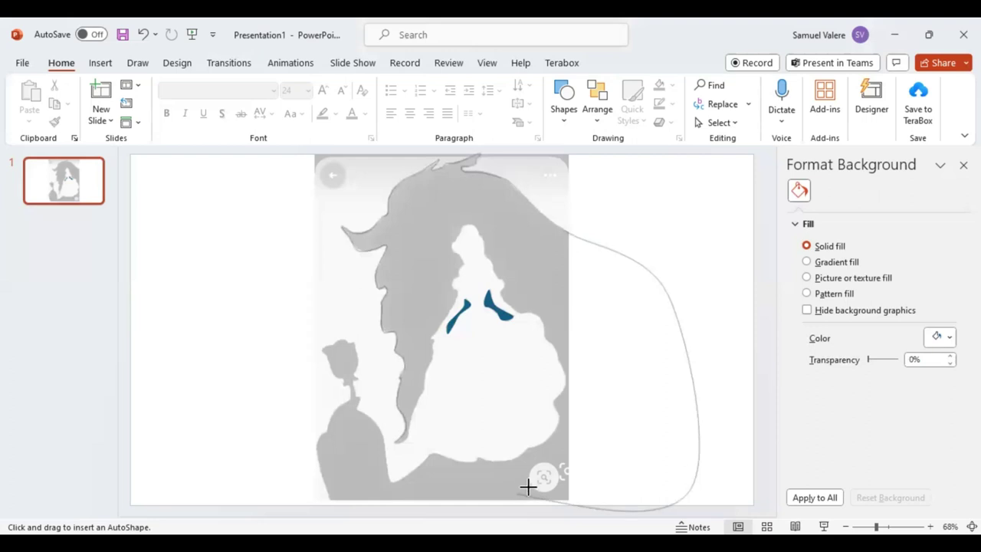
left_click(668, 456)
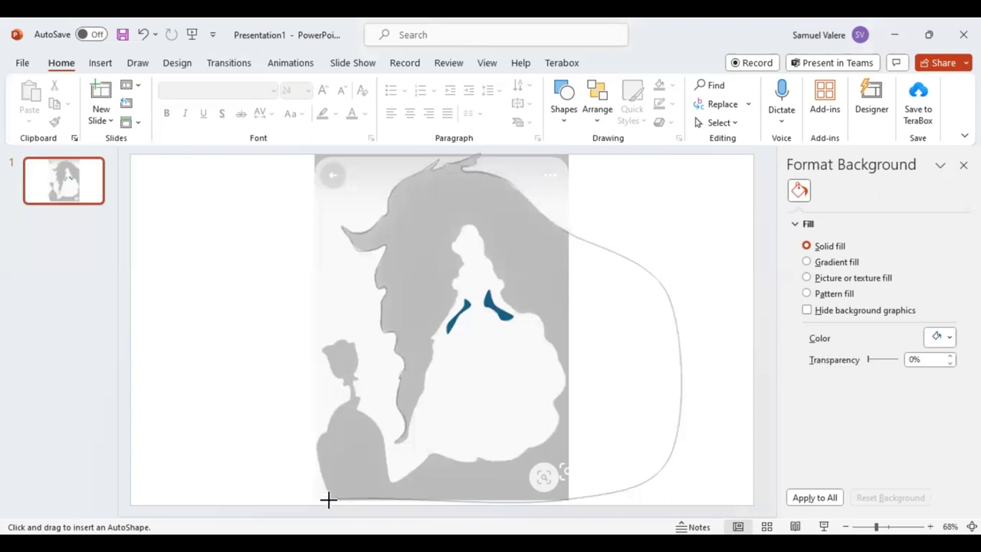
left_click(327, 499)
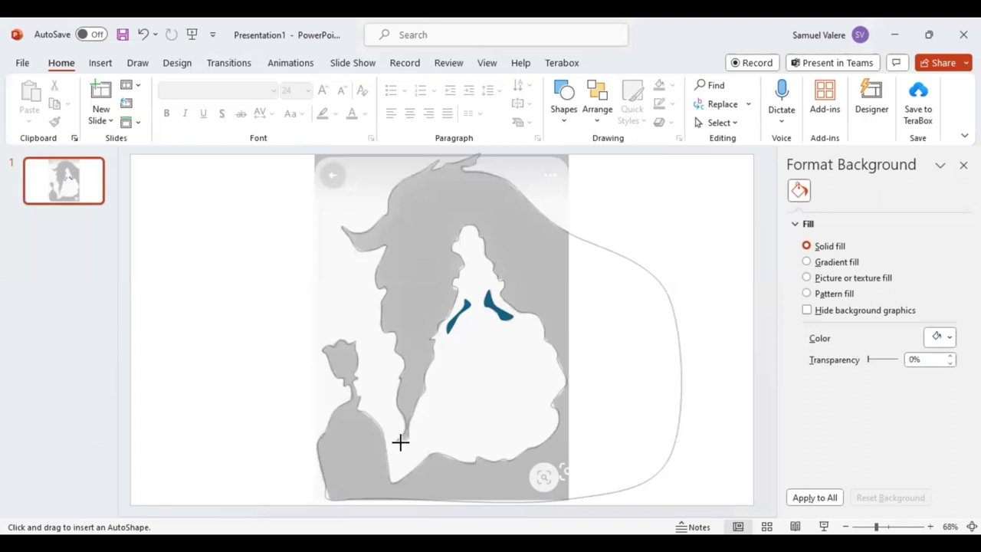
Close the traced outline and fill it and both small arm pieces with black
left_click(394, 443)
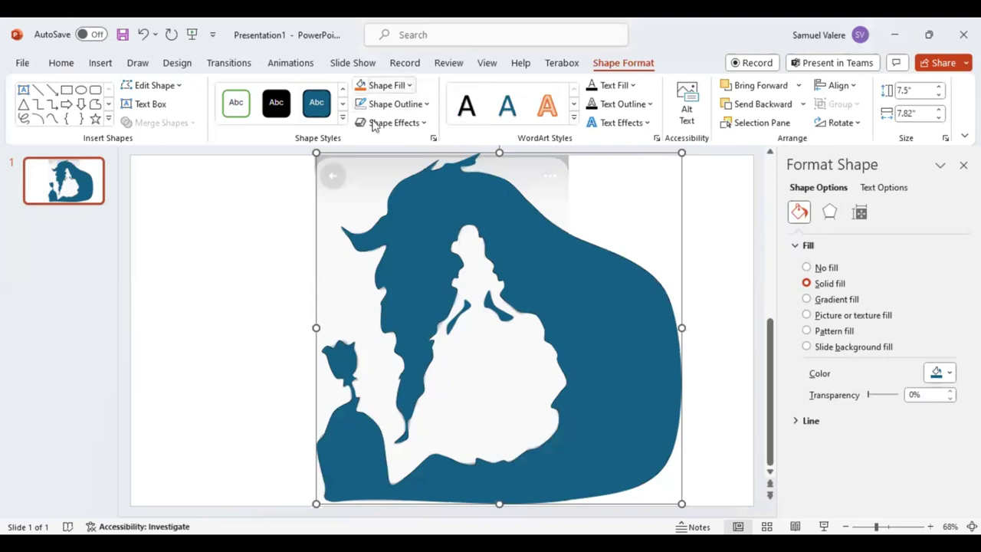
left_click(383, 85)
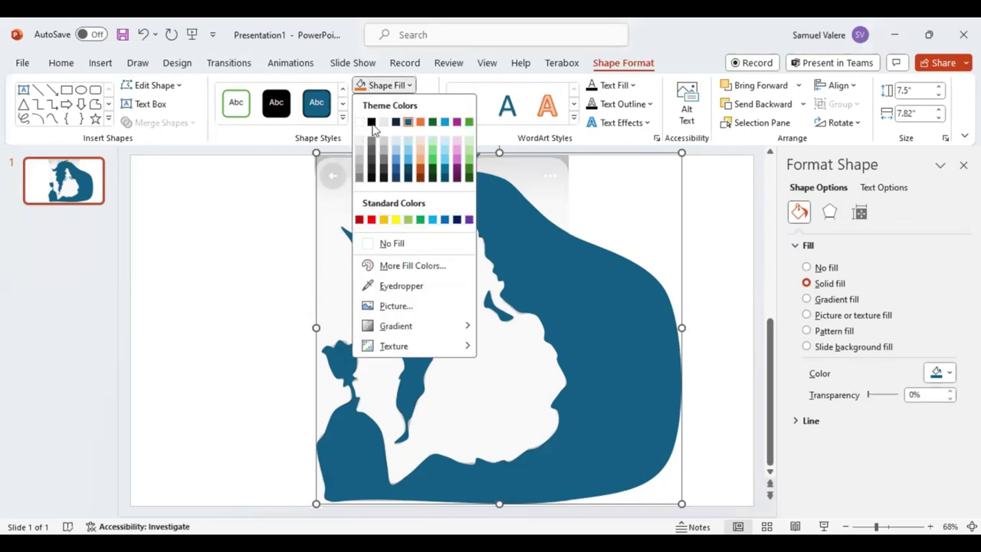
left_click(492, 310)
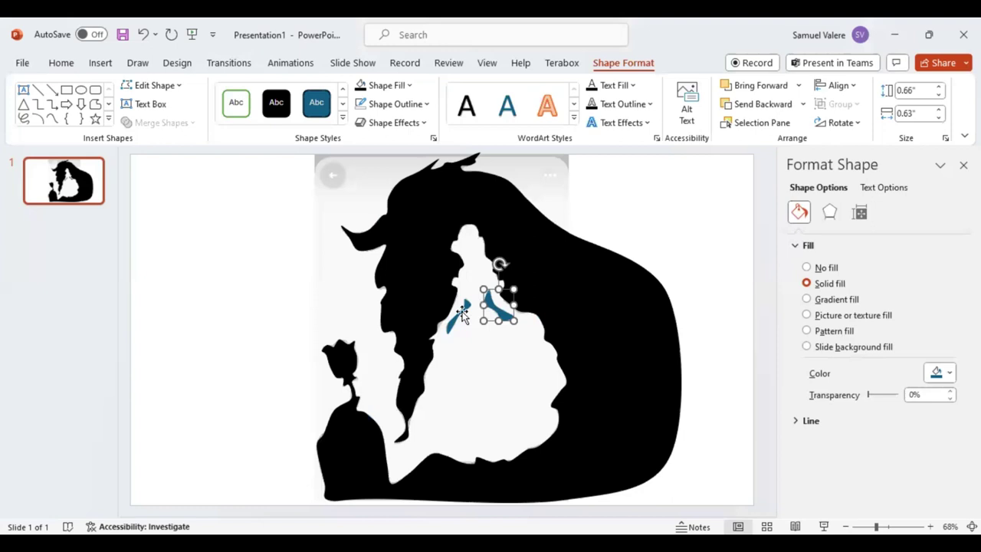
left_click(462, 314, "shift")
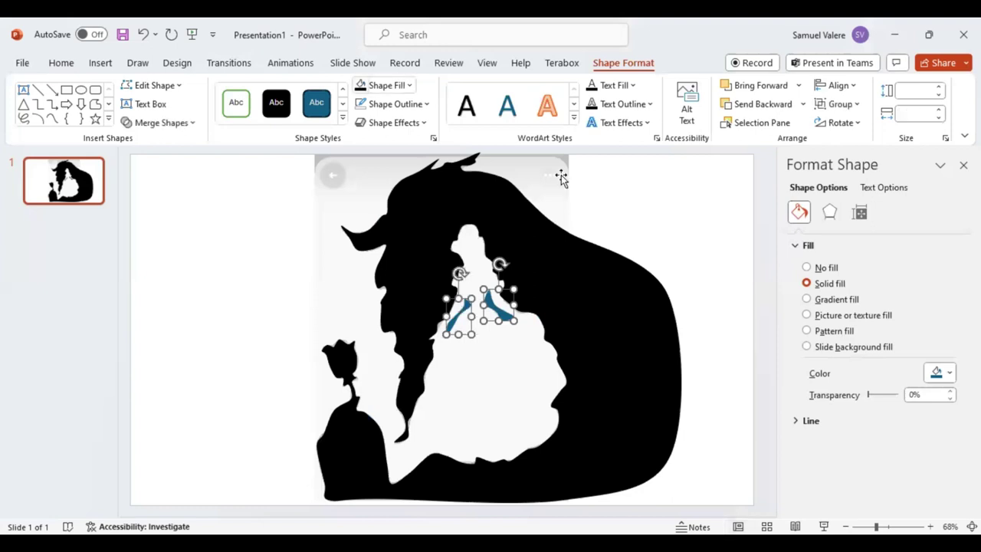
left_click(312, 502)
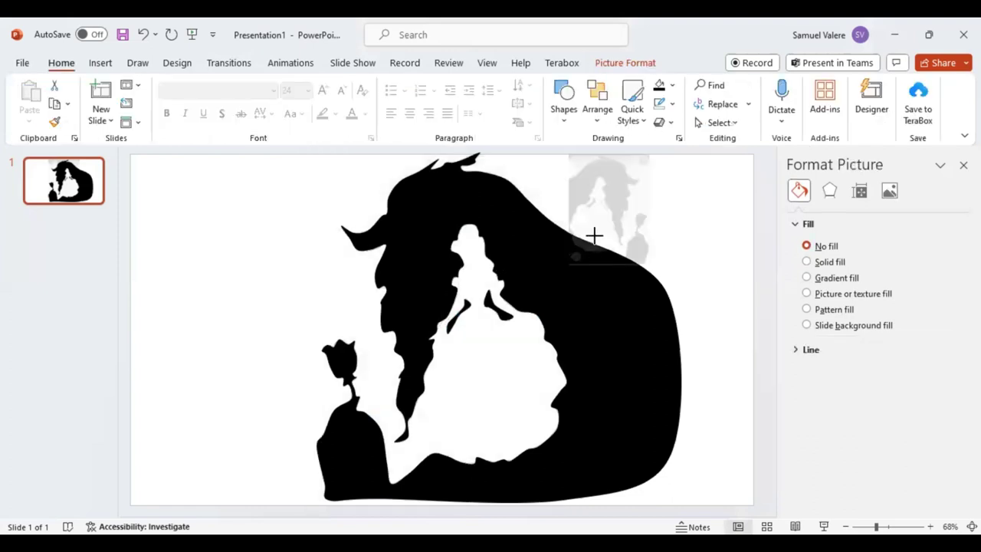
Shrink the faded reference picture and drag it into the slide's top-left corner
left_click_drag(581, 259, 633, 212)
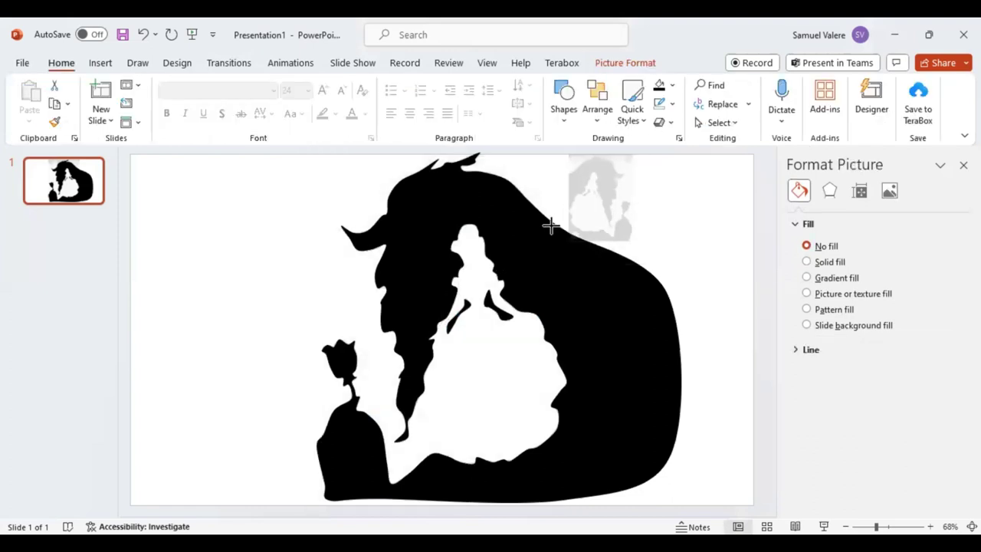
left_click_drag(548, 192, 732, 195)
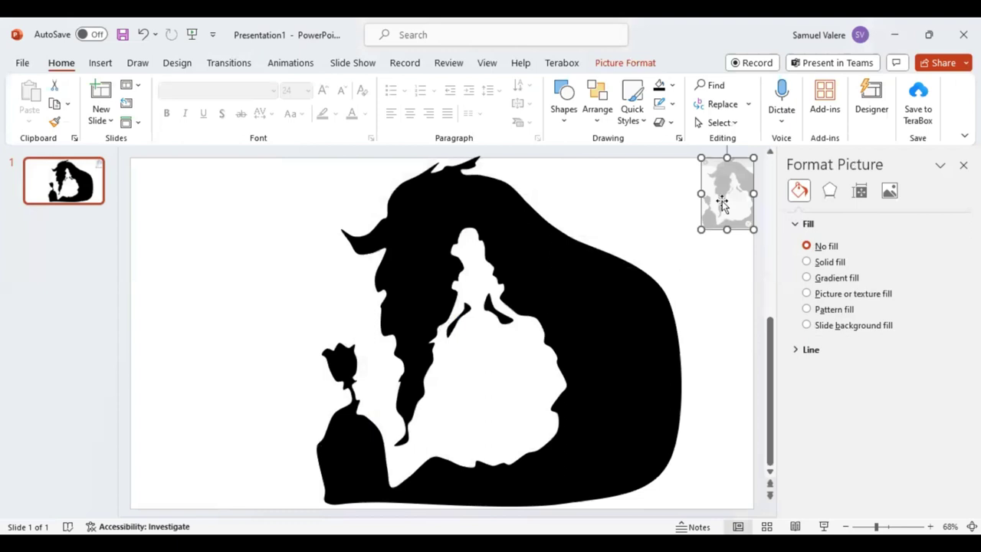
mouse_move(722, 201)
left_mouse_down()
mouse_move(152, 199)
mouse_move(157, 192)
left_mouse_up()
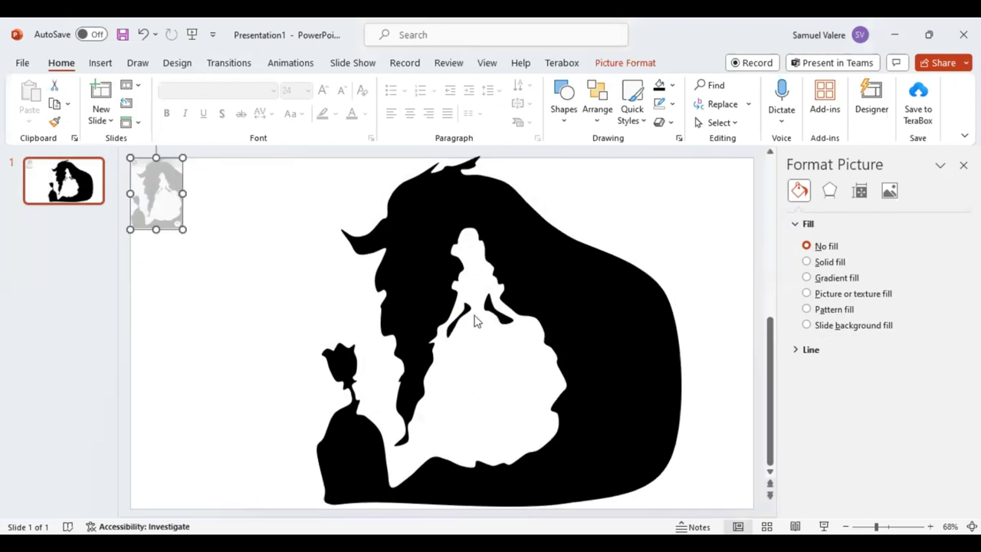
left_click(469, 315)
left_click(464, 315)
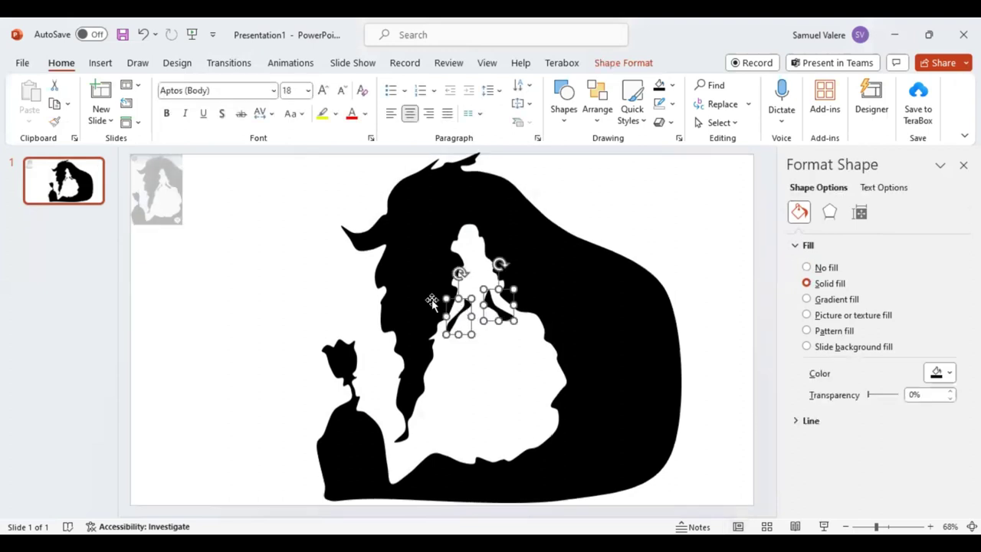
Select both arm pieces plus the black silhouette and combine them with Merge Shapes > Union
left_click(436, 298)
left_click_drag(435, 297, 436, 298)
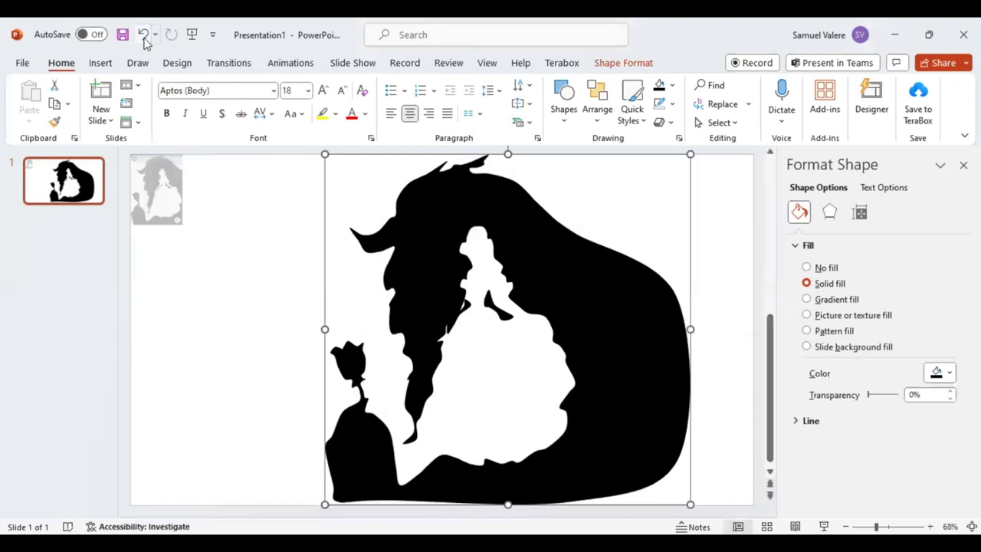
key("ctrl+z")
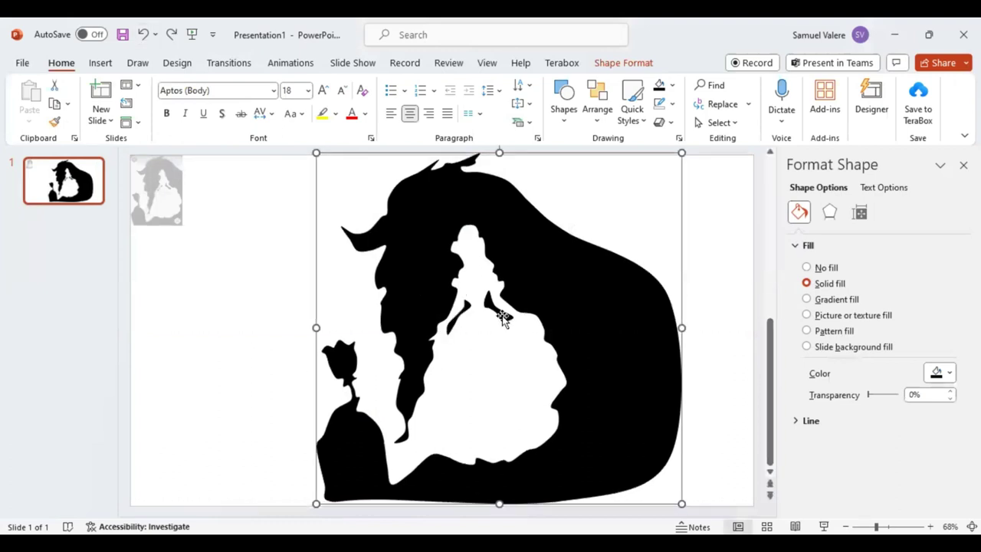
left_click(502, 318)
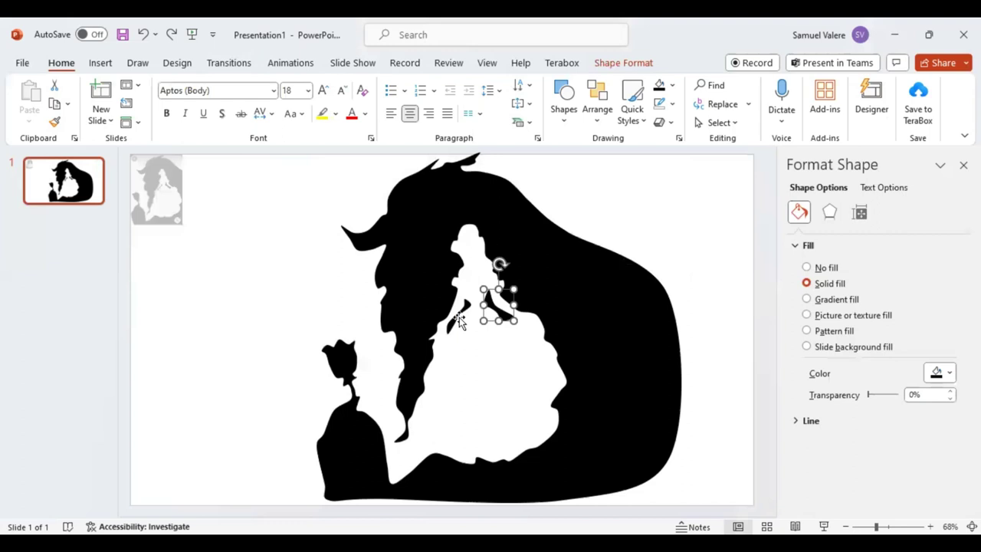
left_click(460, 322, "shift")
left_click(423, 320, "shift")
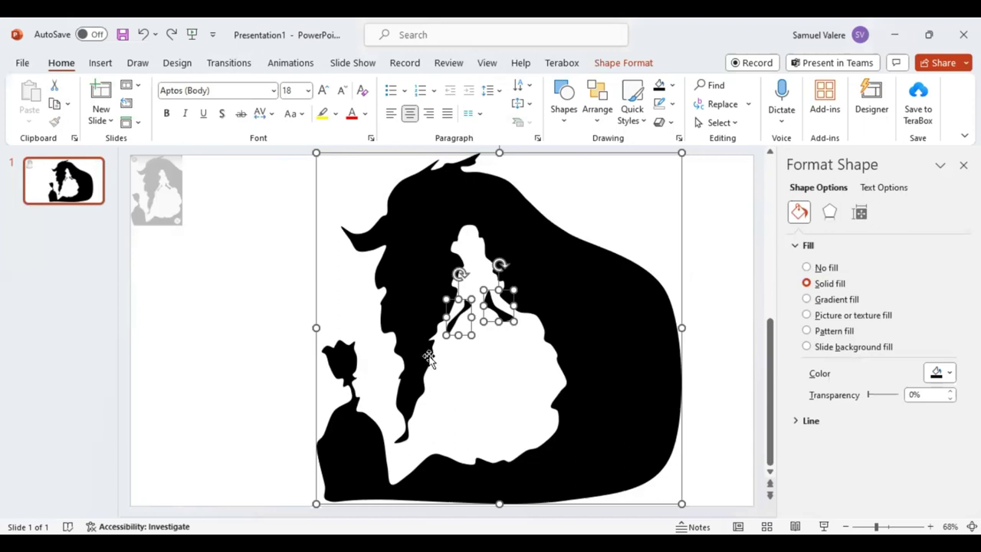
left_click(551, 402)
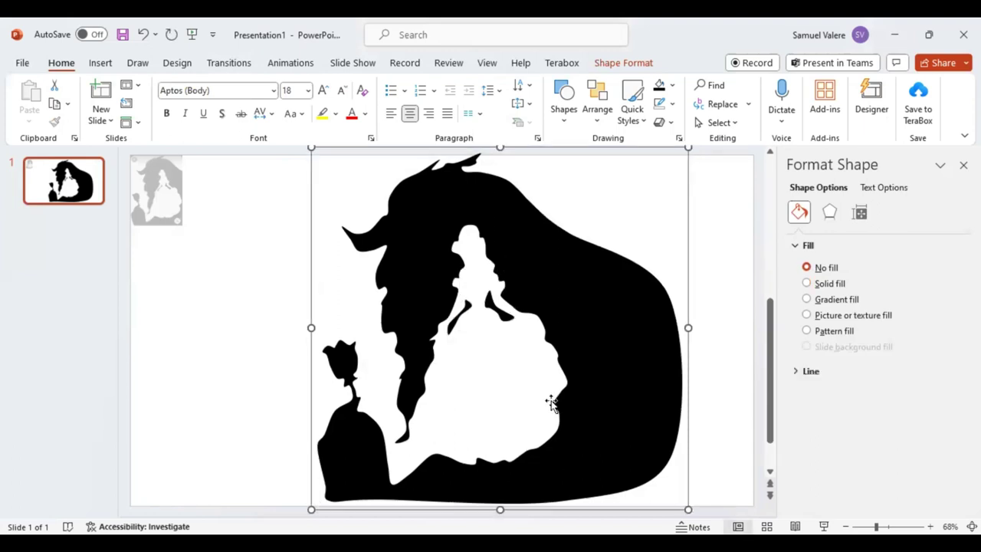
key("ctrl+z")
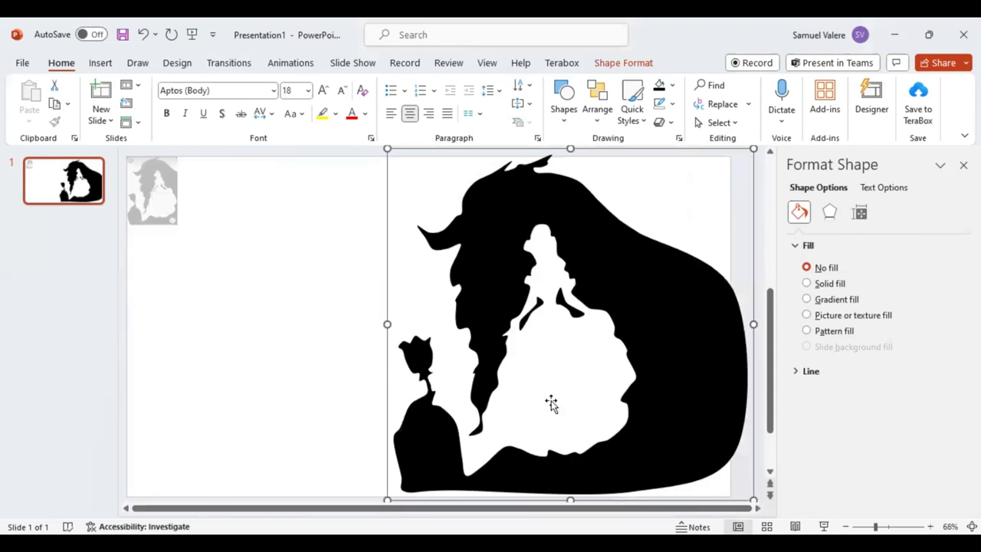